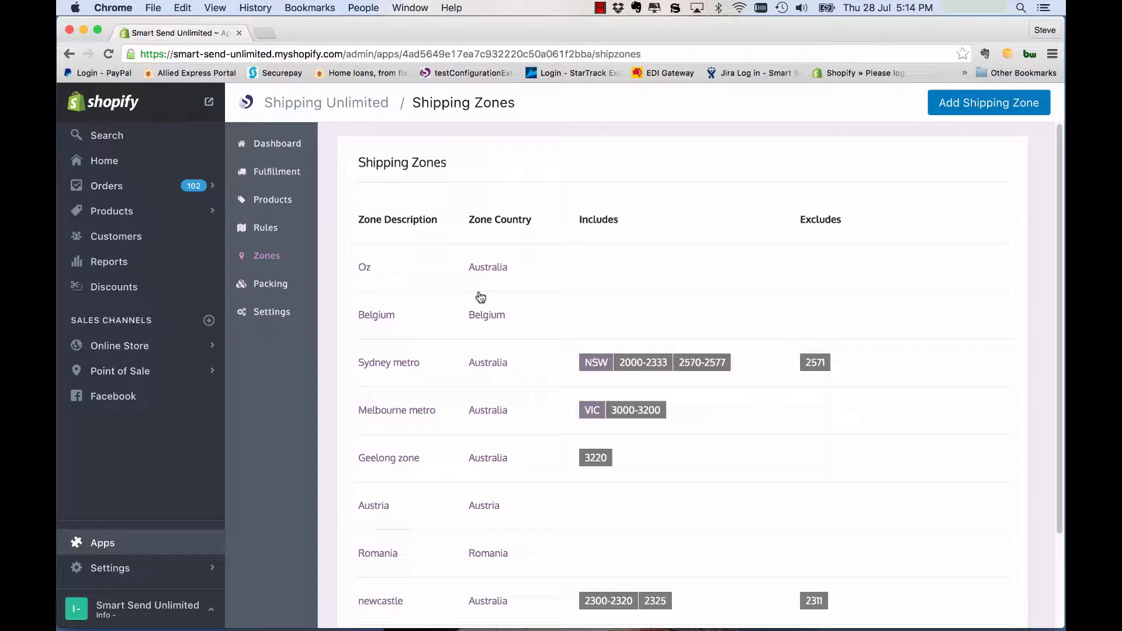
Start a new shipping zone for Australia with the description "Adelaide metro".
{"action": "scroll", "coordinate": [561, 290], "scroll_direction": "down", "scroll_amount": 2}
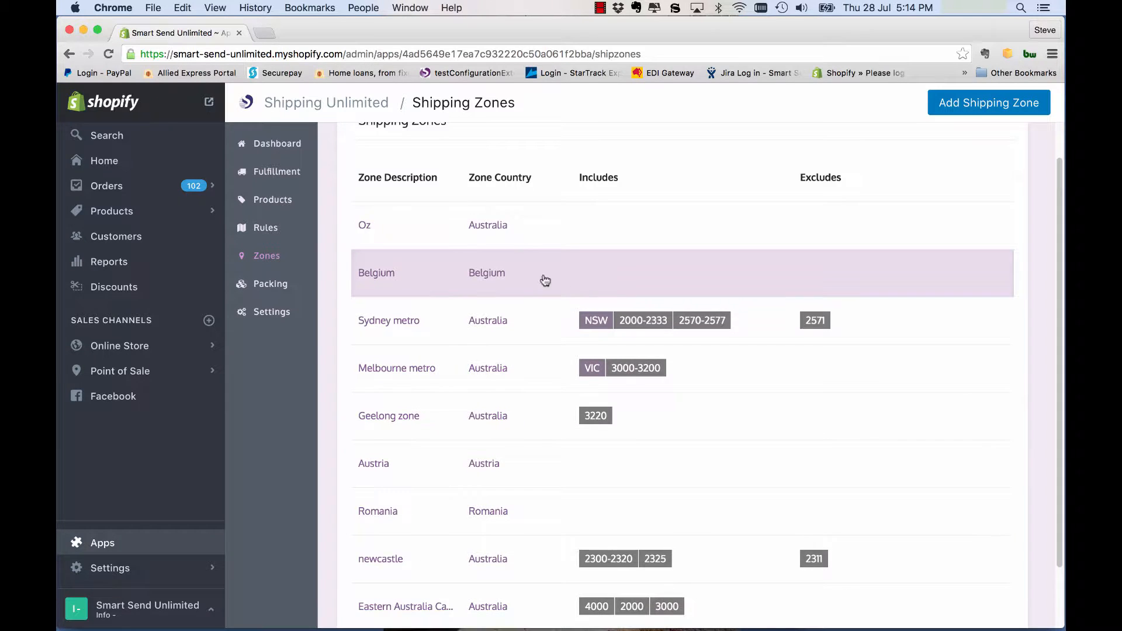
{"action": "scroll", "coordinate": [494, 454], "scroll_direction": "down", "scroll_amount": 3}
{"action": "scroll", "coordinate": [509, 515], "scroll_direction": "up", "scroll_amount": 5}
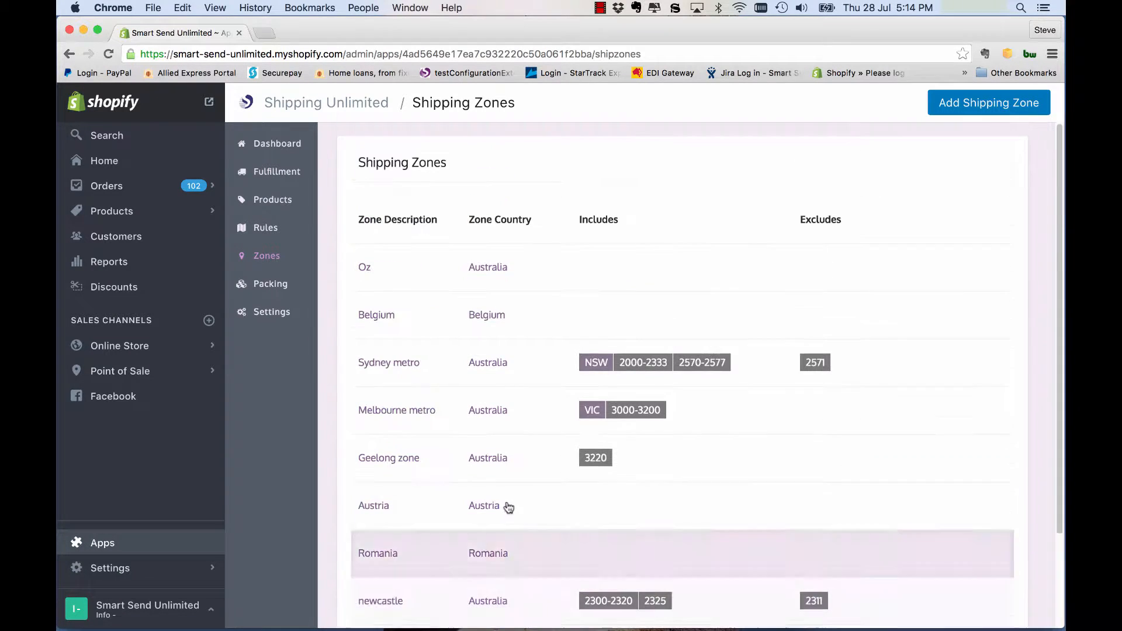
{"action": "left_click", "coordinate": [972, 109]}
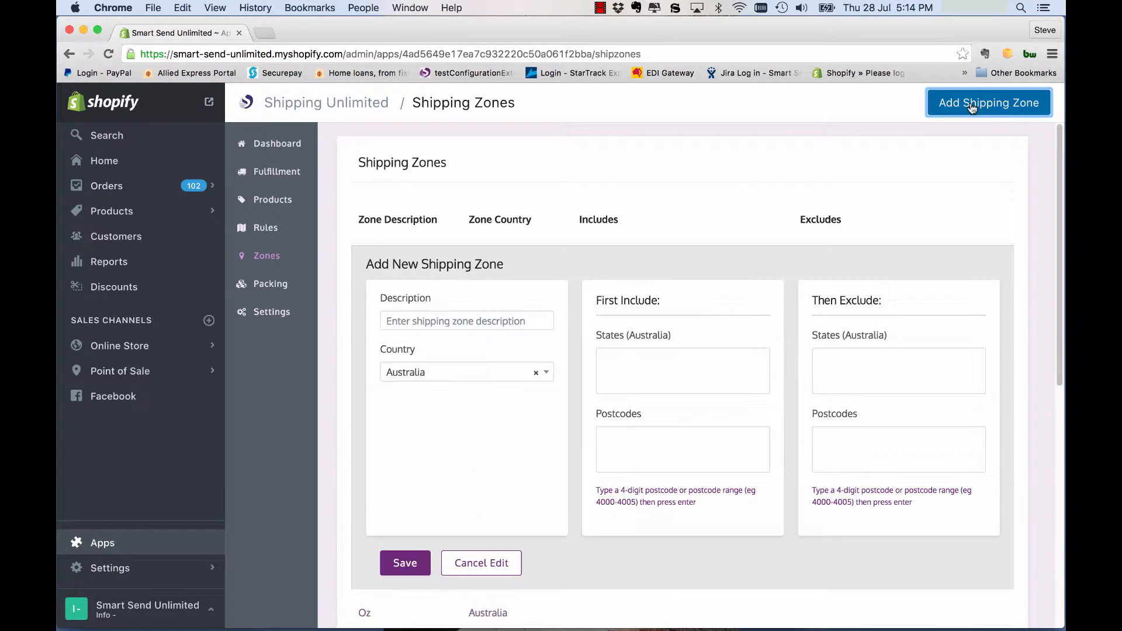
{"action": "left_click", "coordinate": [496, 323]}
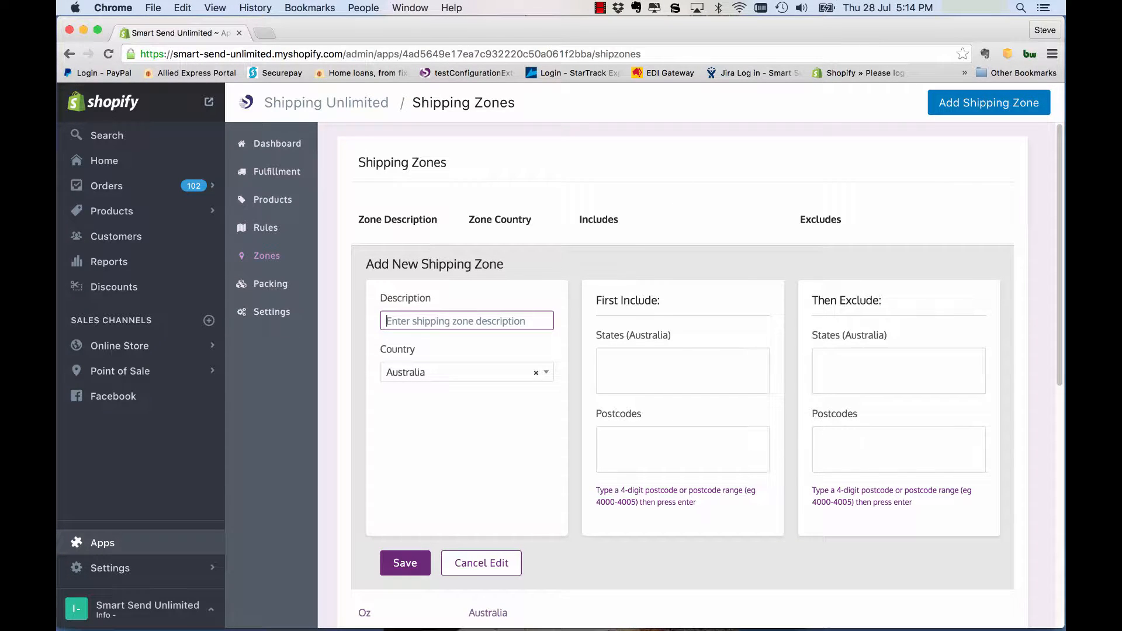
{"action": "type", "text": "Adelaid"}
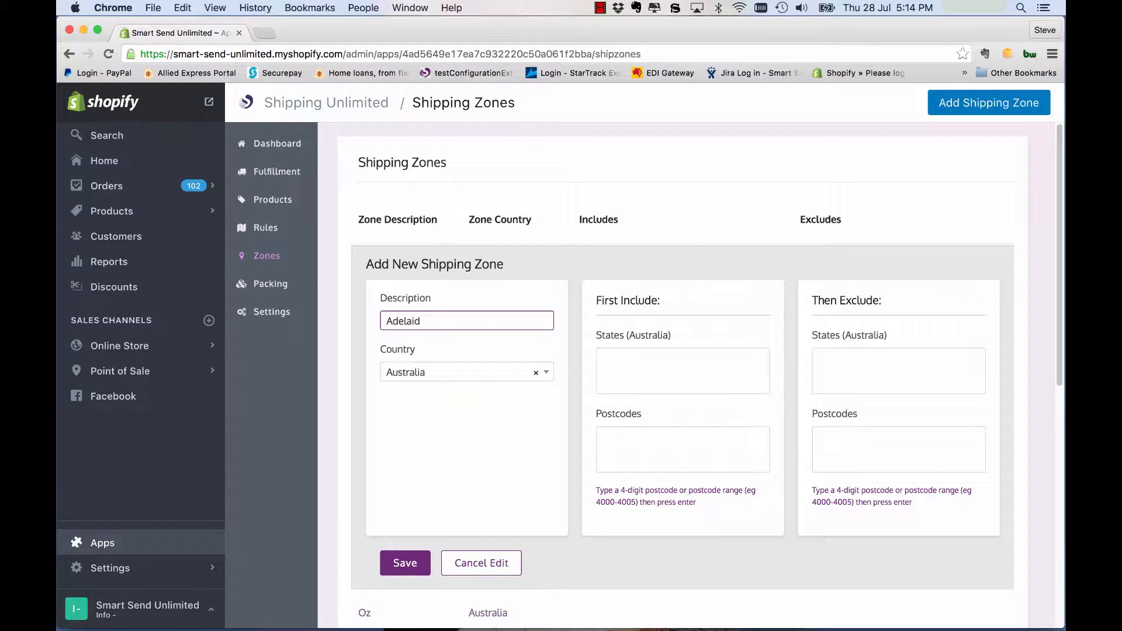
{"action": "type", "text": "e metro"}
Include the state South Australia, postcode 5000 and postcode range 5000-5150 in the new zone.
{"action": "left_click", "coordinate": [669, 362]}
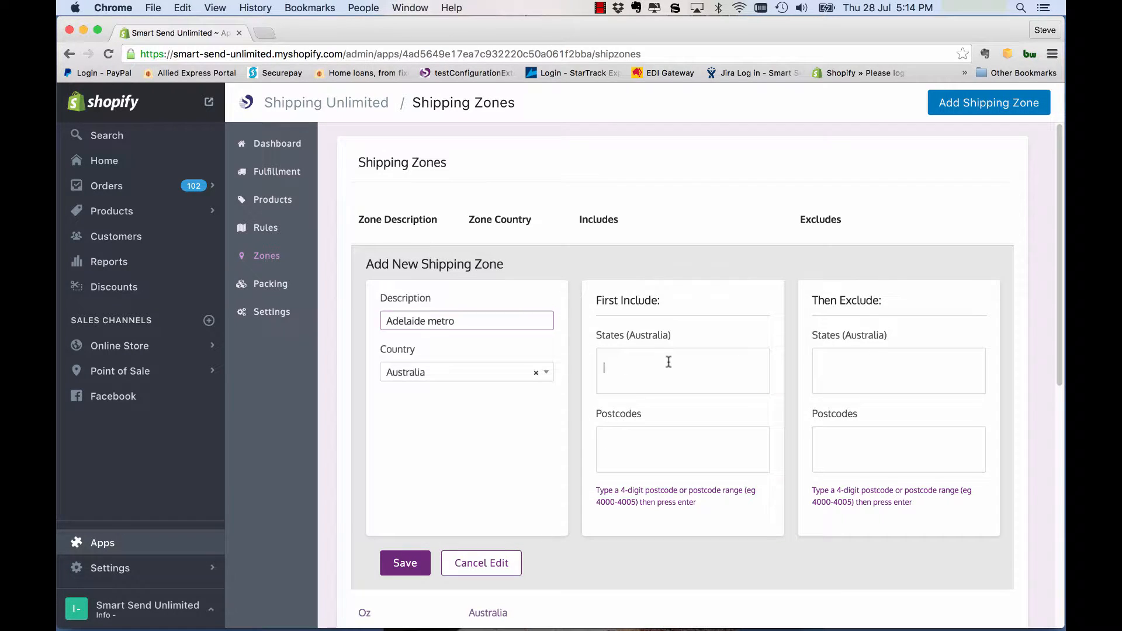
{"action": "left_click", "coordinate": [656, 499]}
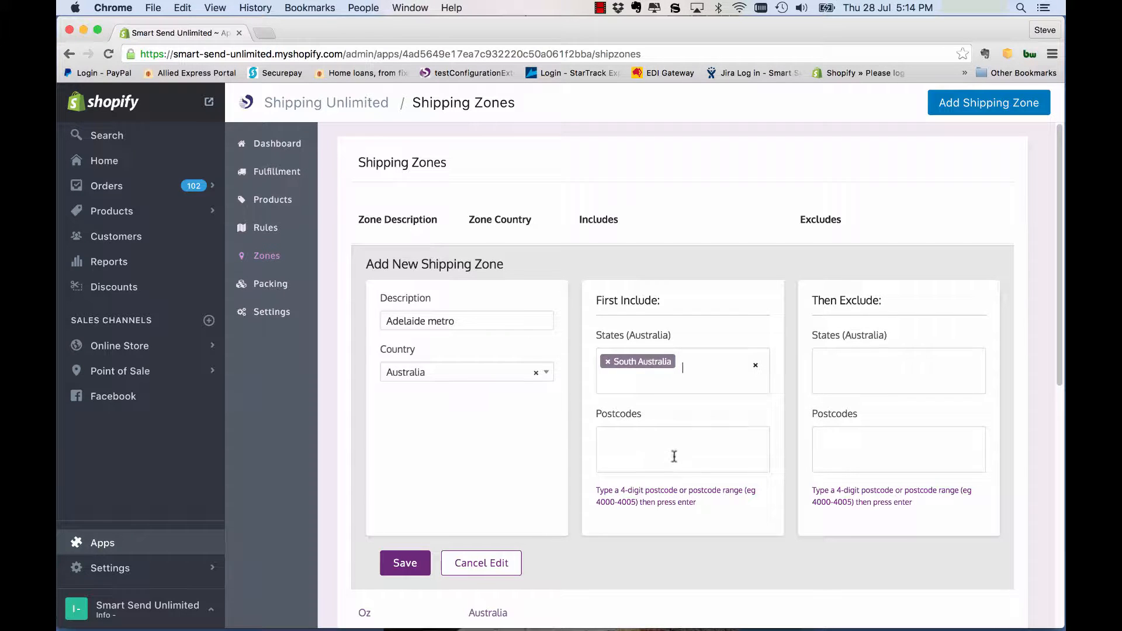
{"action": "left_click", "coordinate": [680, 449]}
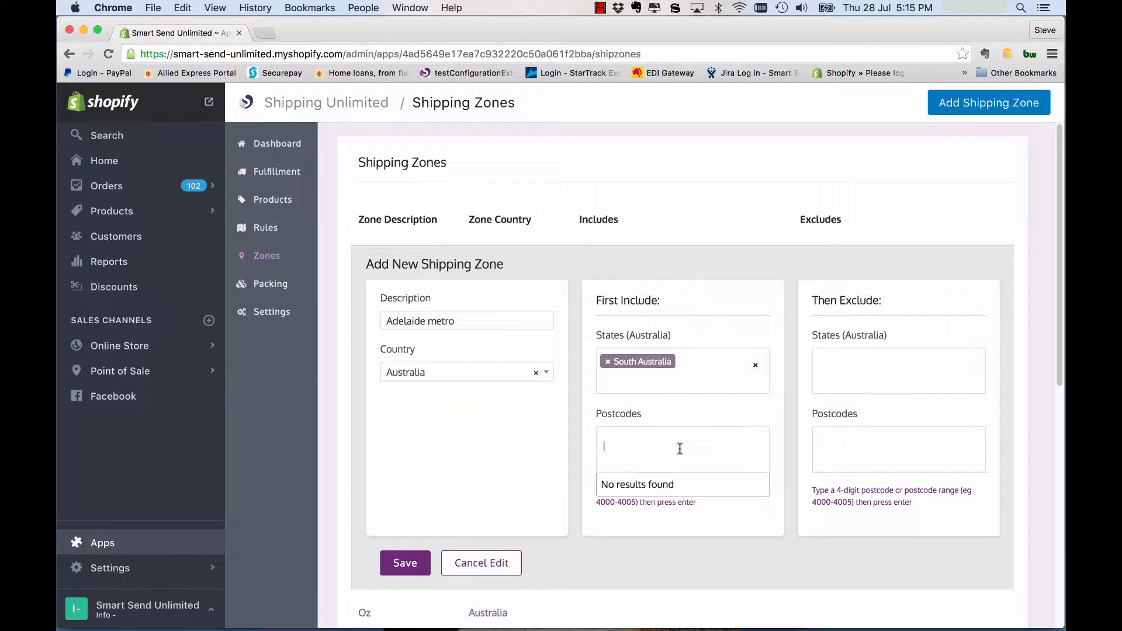
{"action": "type", "text": "5000"}
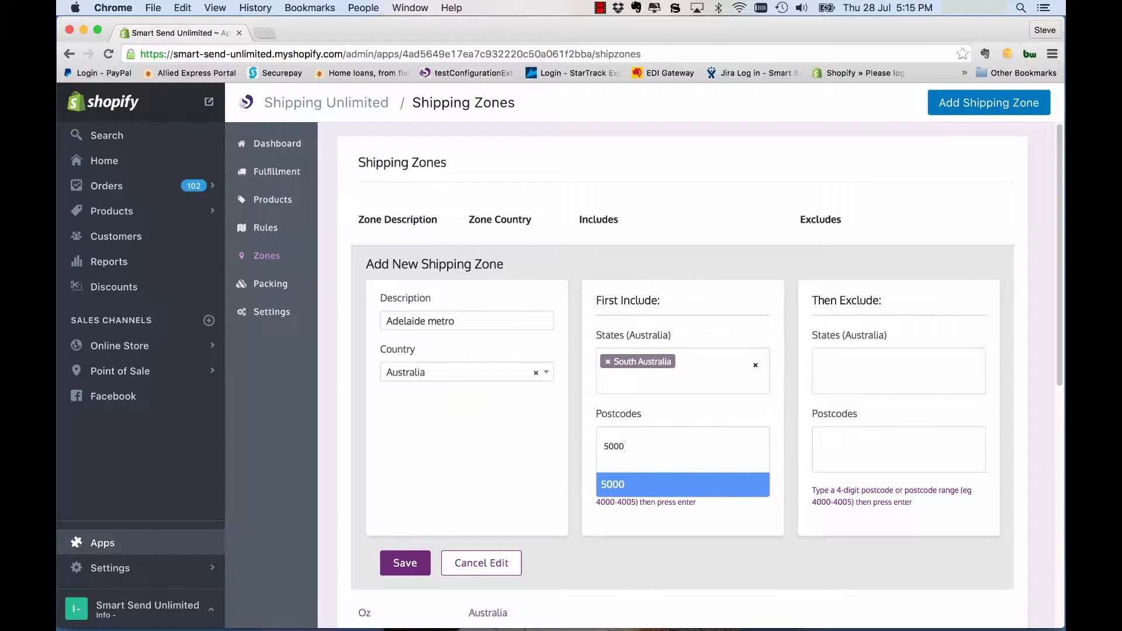
{"action": "key", "text": "Return"}
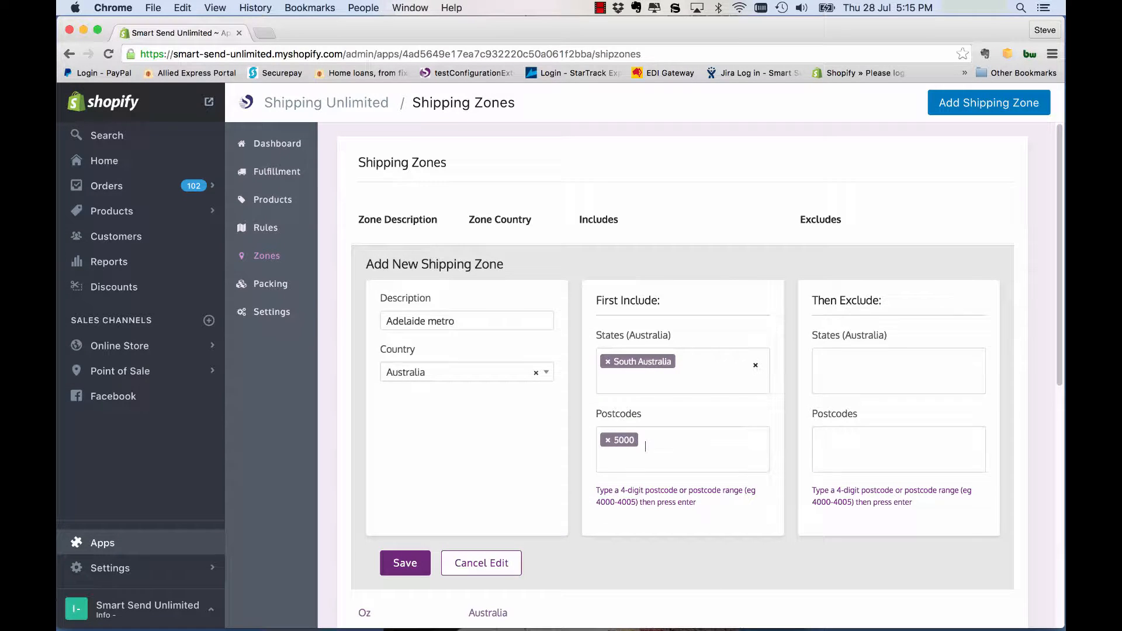
{"action": "type", "text": "5000-"}
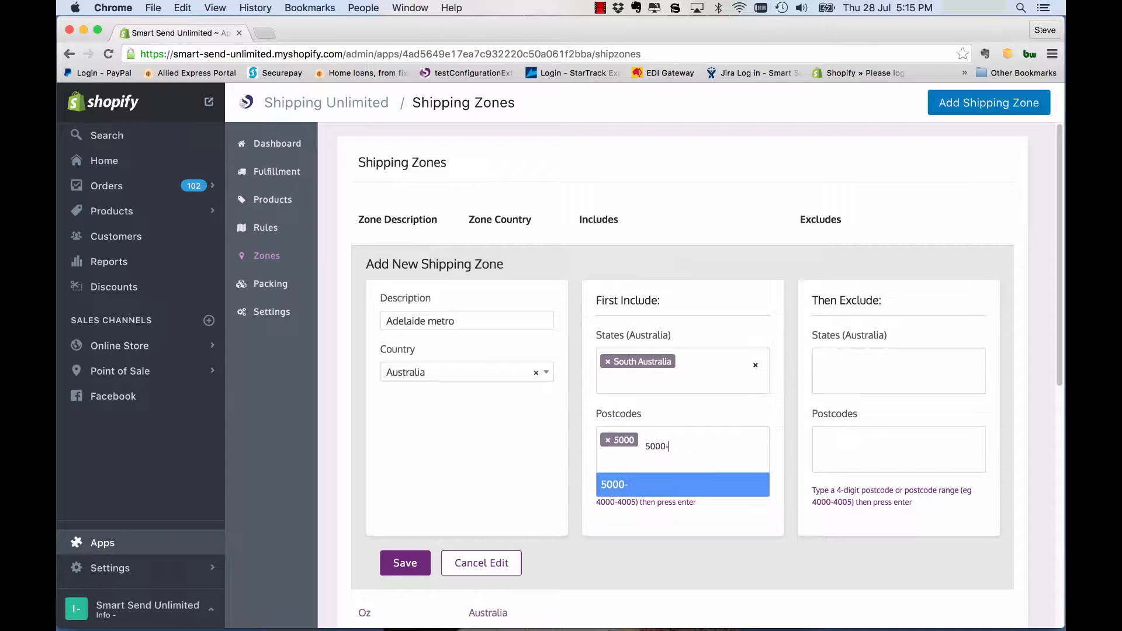
{"action": "type", "text": "5150"}
{"action": "left_click", "coordinate": [642, 482]}
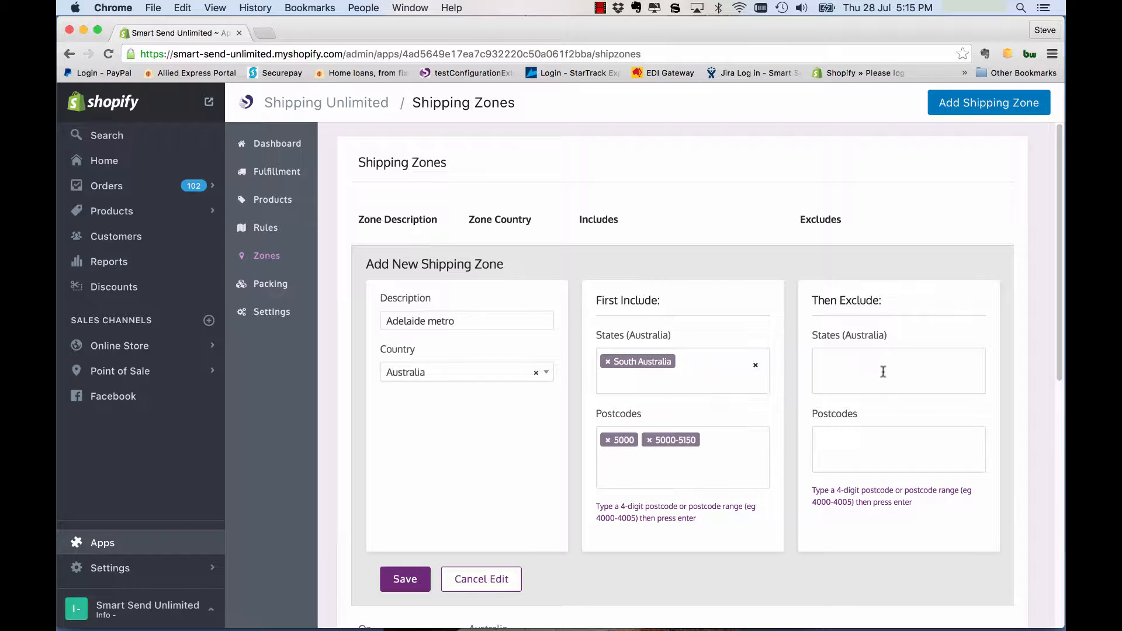
{"action": "left_click", "coordinate": [862, 363]}
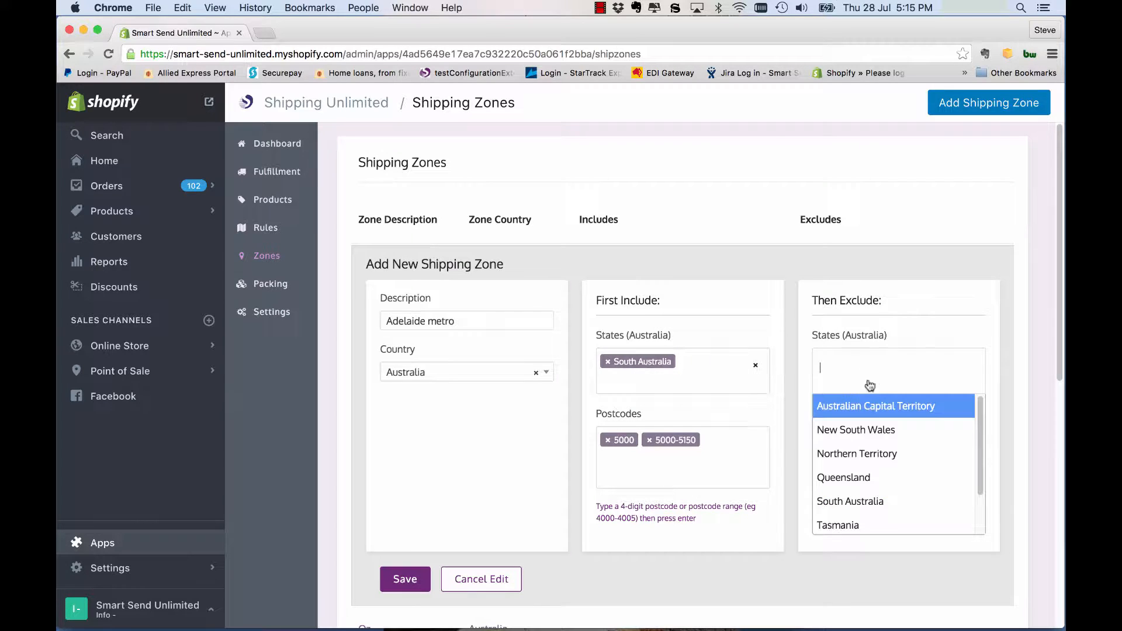
{"action": "left_click", "coordinate": [867, 458]}
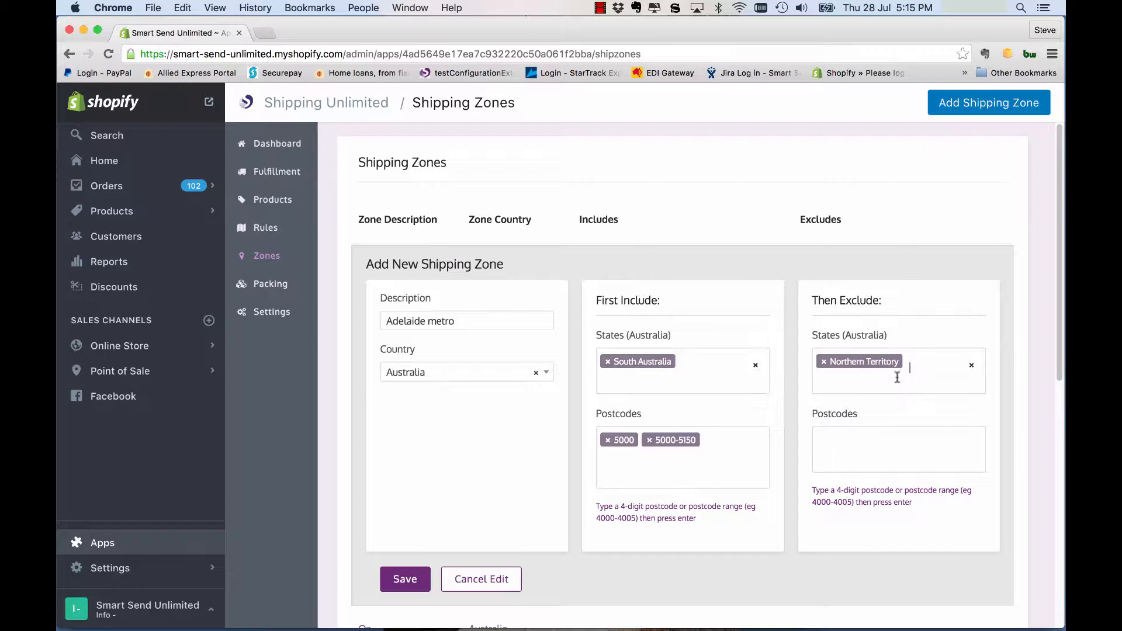
{"action": "left_click", "coordinate": [825, 363]}
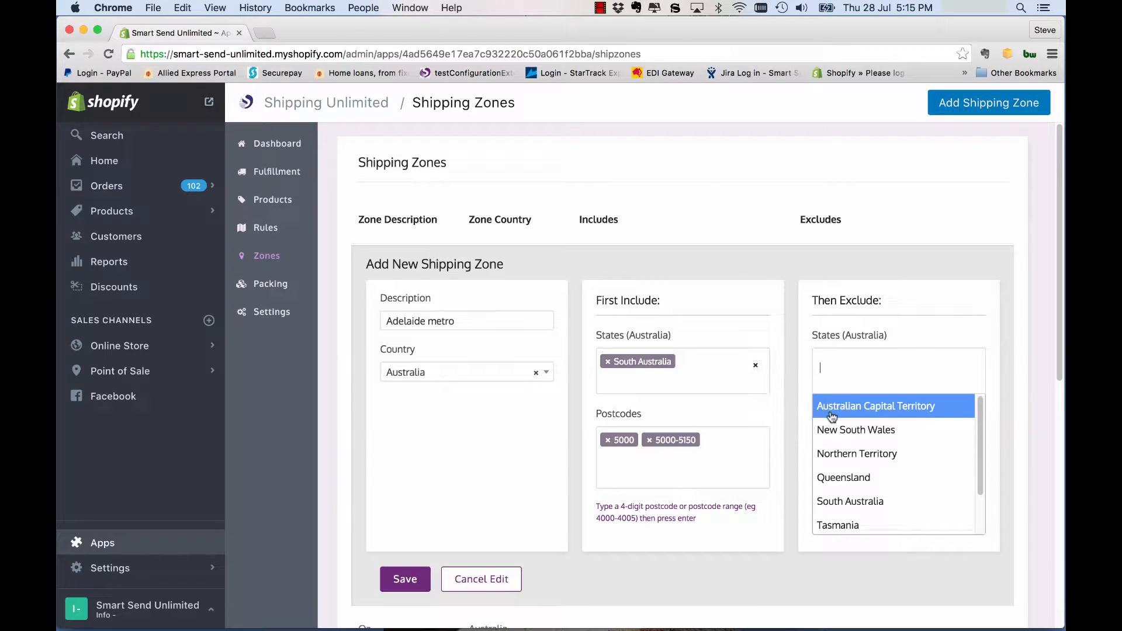
{"action": "left_click", "coordinate": [789, 409]}
Exclude postcode 5050 from the Adelaide metro zone and save the zone.
{"action": "left_click", "coordinate": [859, 442]}
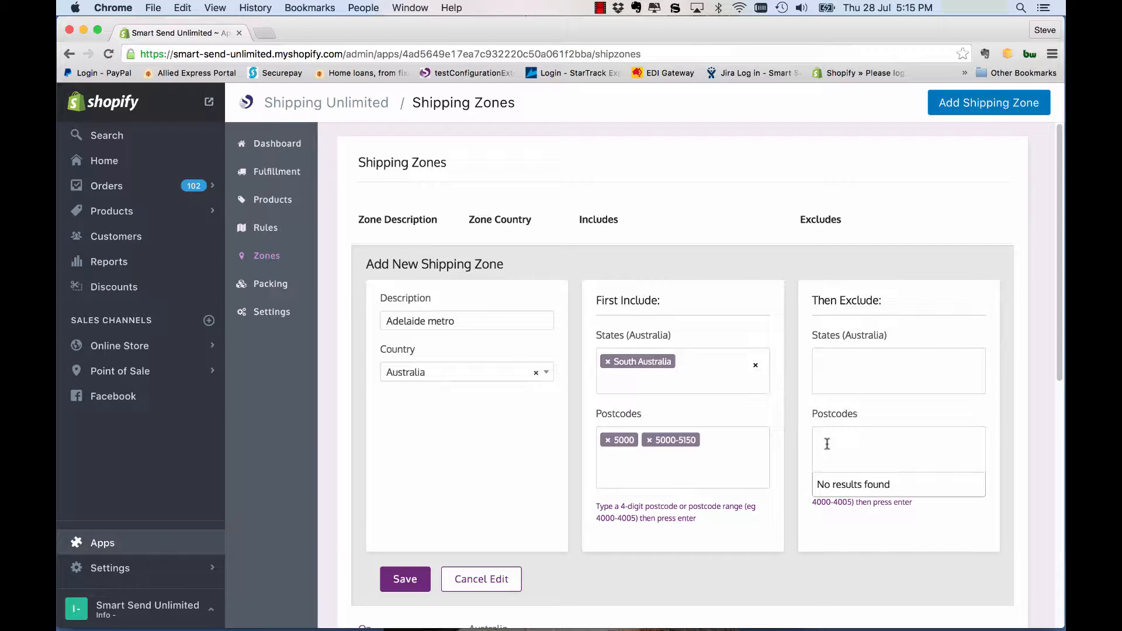
{"action": "type", "text": "5"}
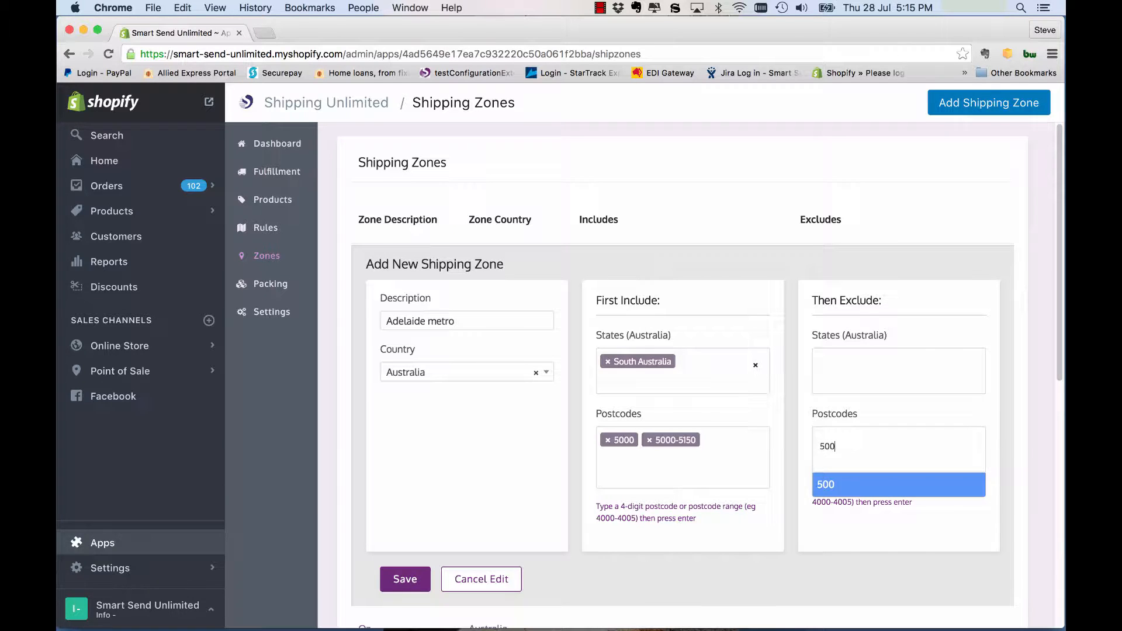
{"action": "type", "text": "050"}
{"action": "left_click", "coordinate": [833, 485]}
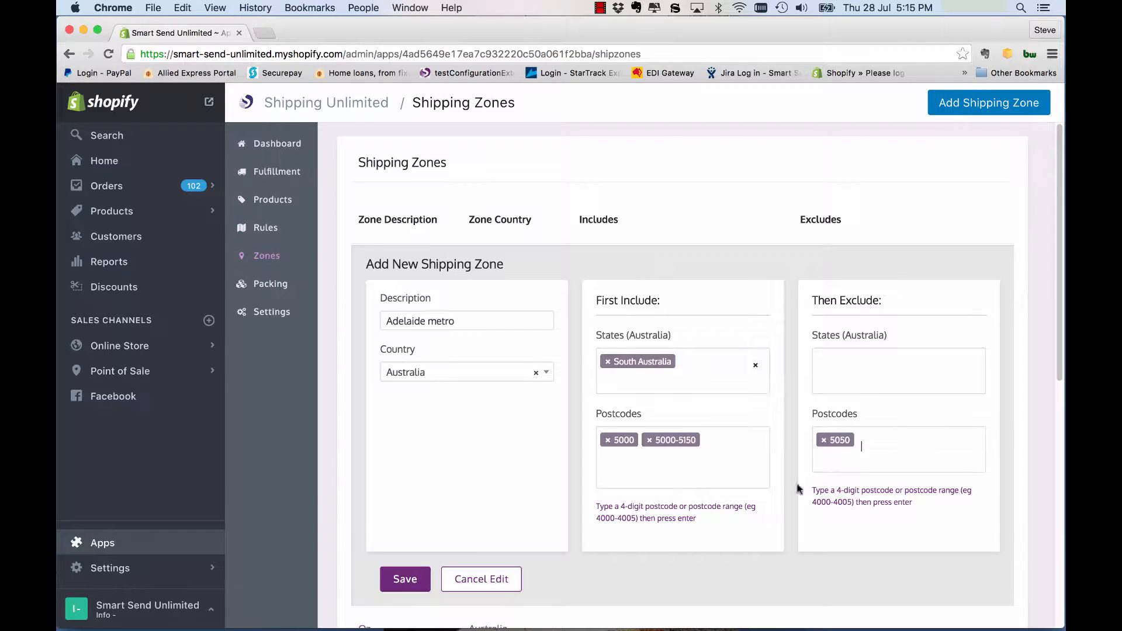
{"action": "left_click", "coordinate": [406, 580]}
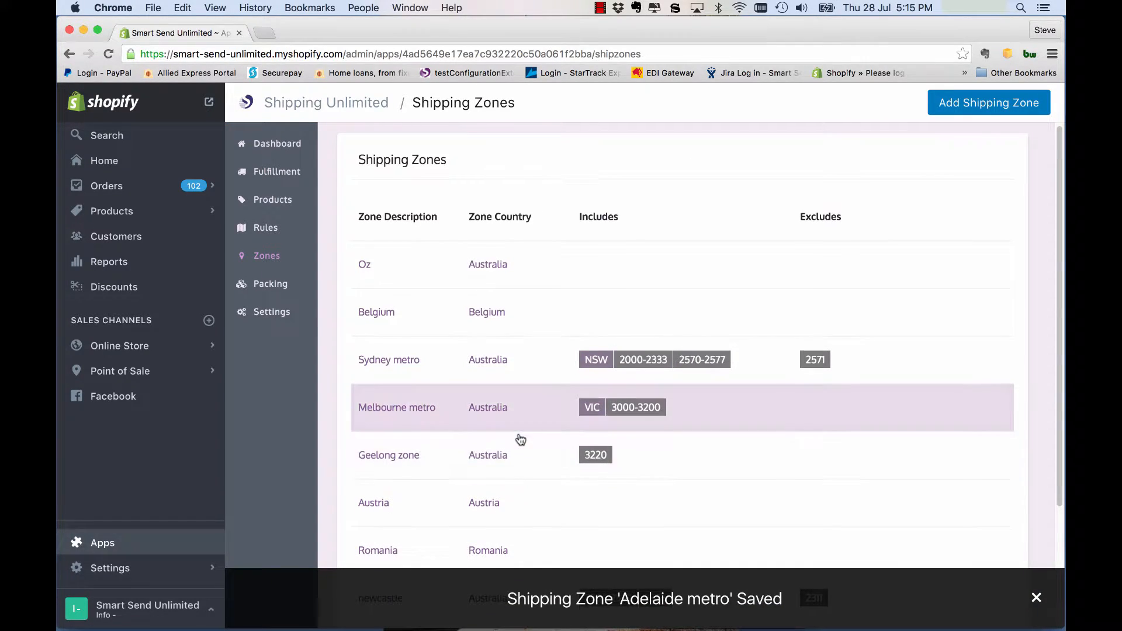
{"action": "scroll", "coordinate": [518, 462], "scroll_direction": "down", "scroll_amount": 5}
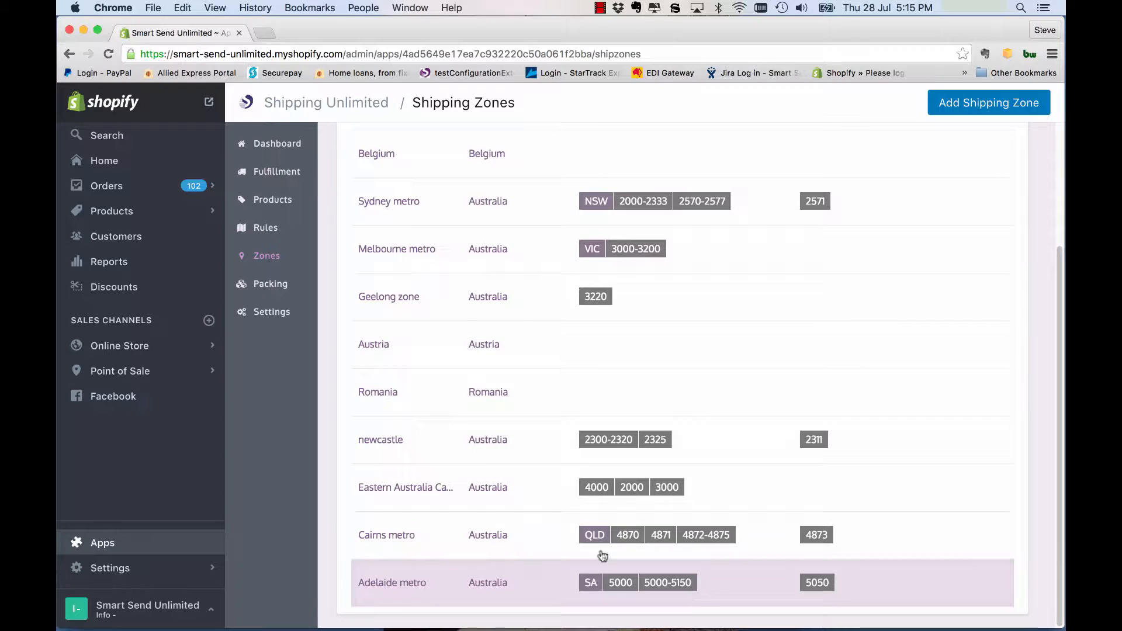
Start a new shipping rule described "Adelaide metro is Free" that succeeds if all conditions are true.
{"action": "left_click", "coordinate": [266, 228]}
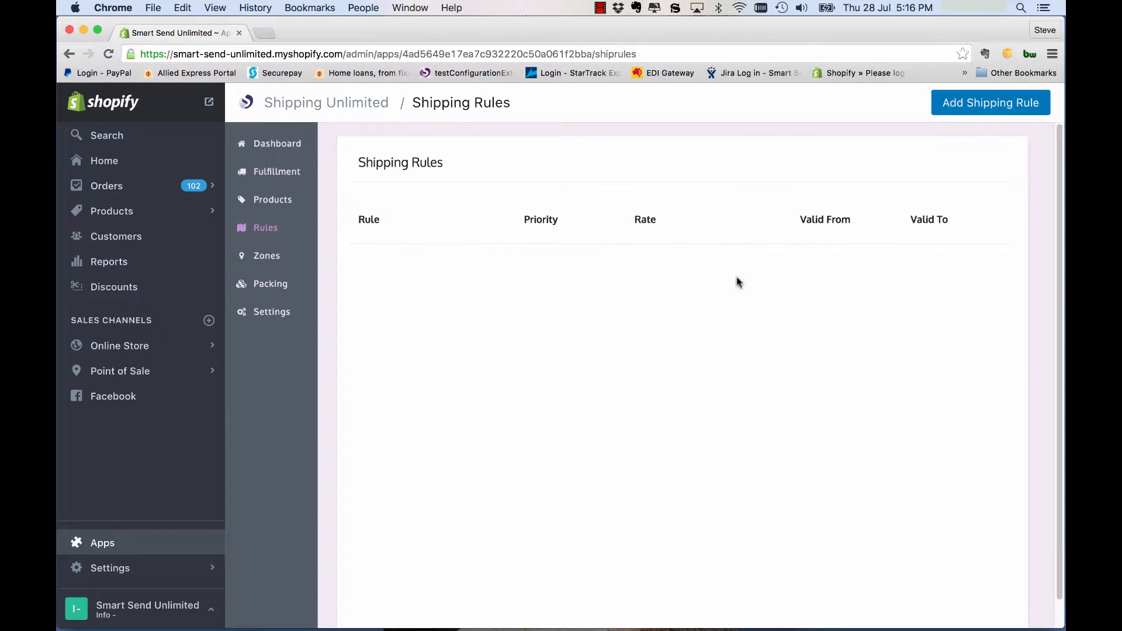
{"action": "left_click", "coordinate": [981, 105]}
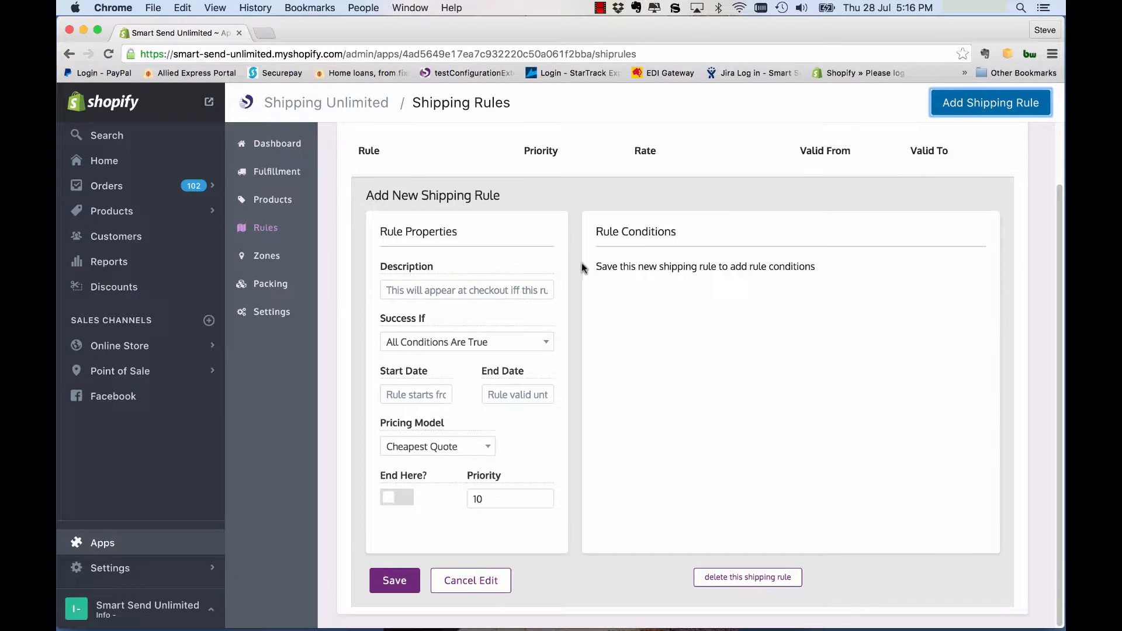
{"action": "left_click", "coordinate": [503, 290]}
{"action": "type", "text": "Ad"}
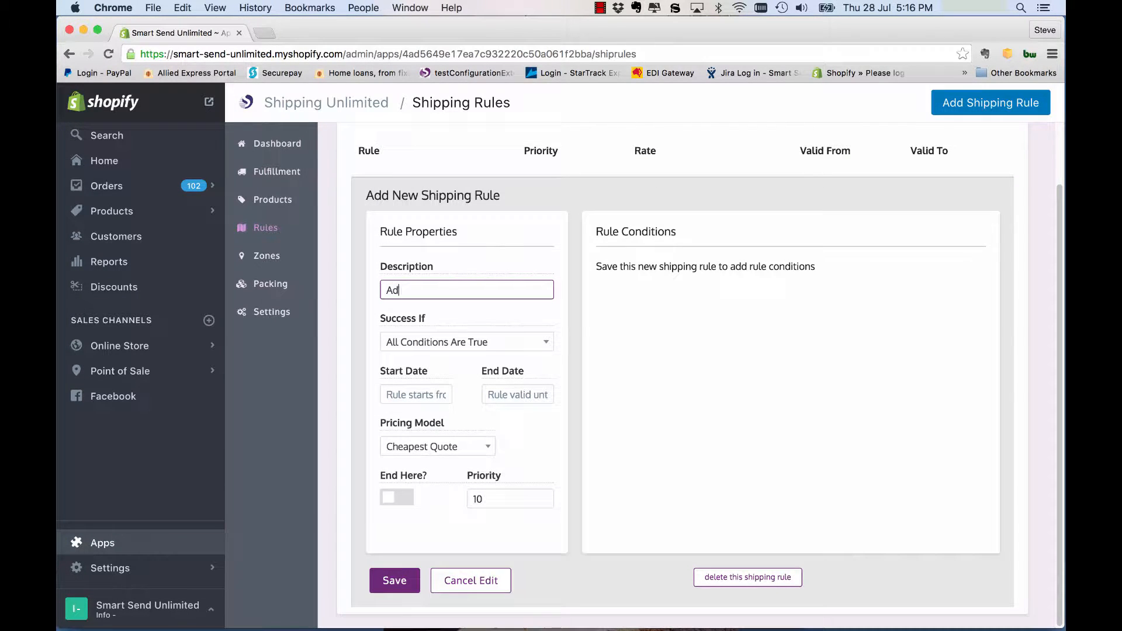
{"action": "type", "text": "elaide metro is Free"}
{"action": "left_click", "coordinate": [549, 343]}
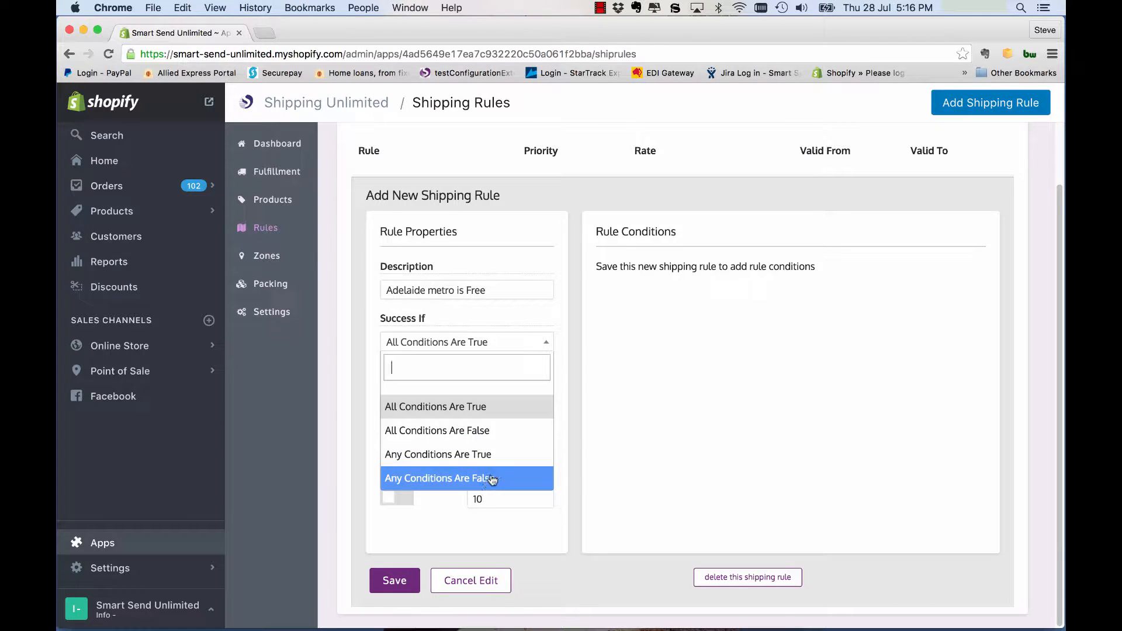
{"action": "left_click", "coordinate": [441, 410]}
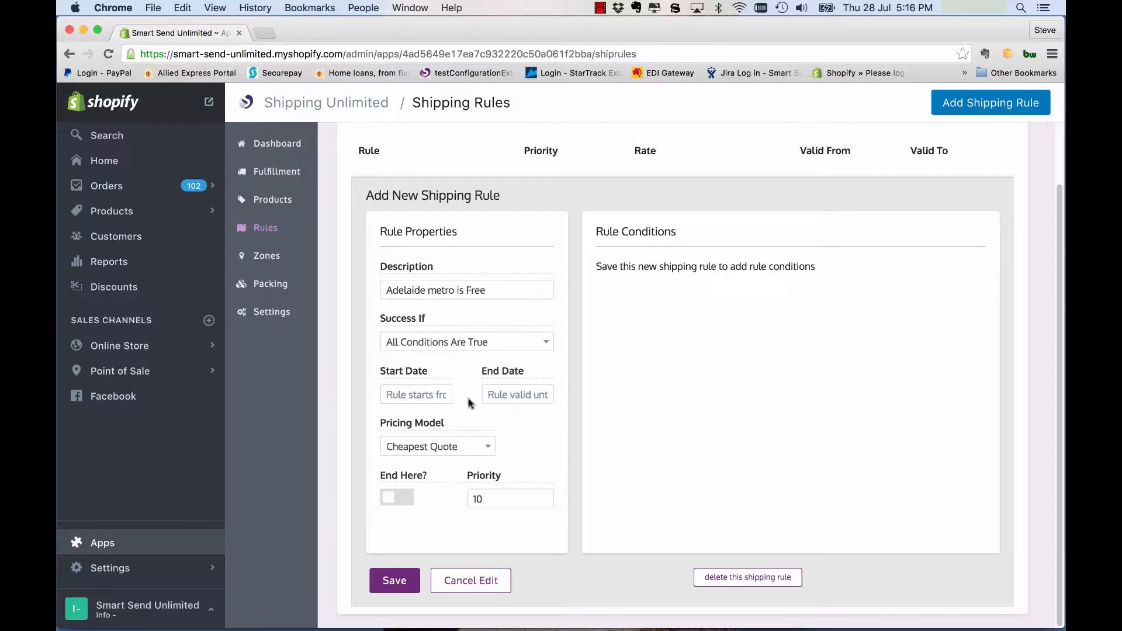
Set the rule's pricing model to Flat / Free with a flat rate of 0, leaving the validity dates empty.
{"action": "left_click", "coordinate": [420, 393]}
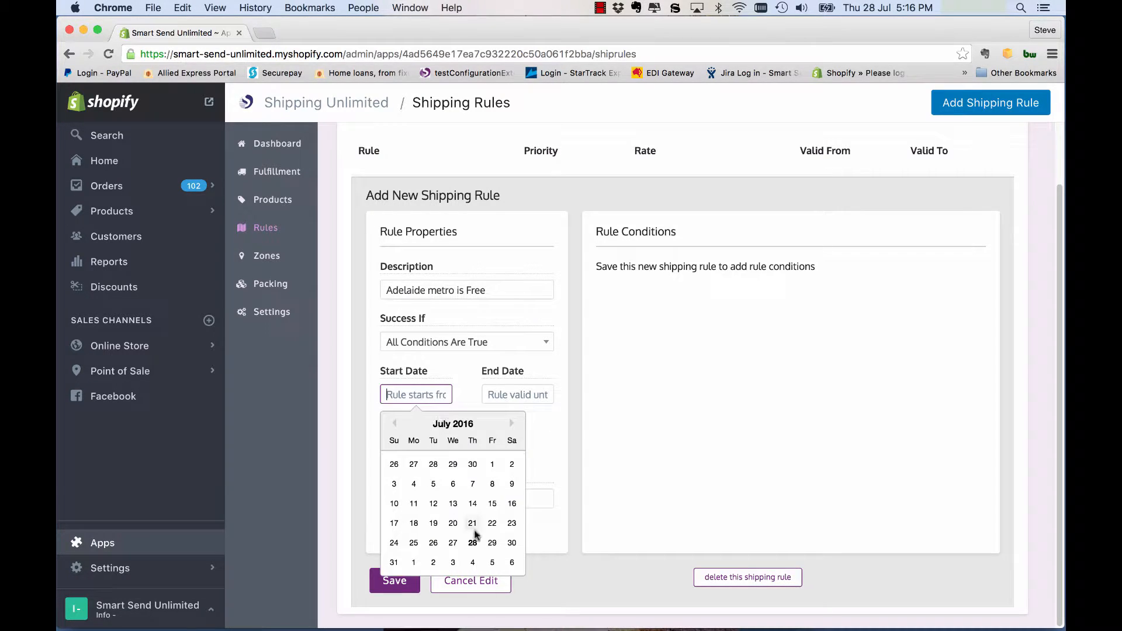
{"action": "left_click", "coordinate": [574, 396]}
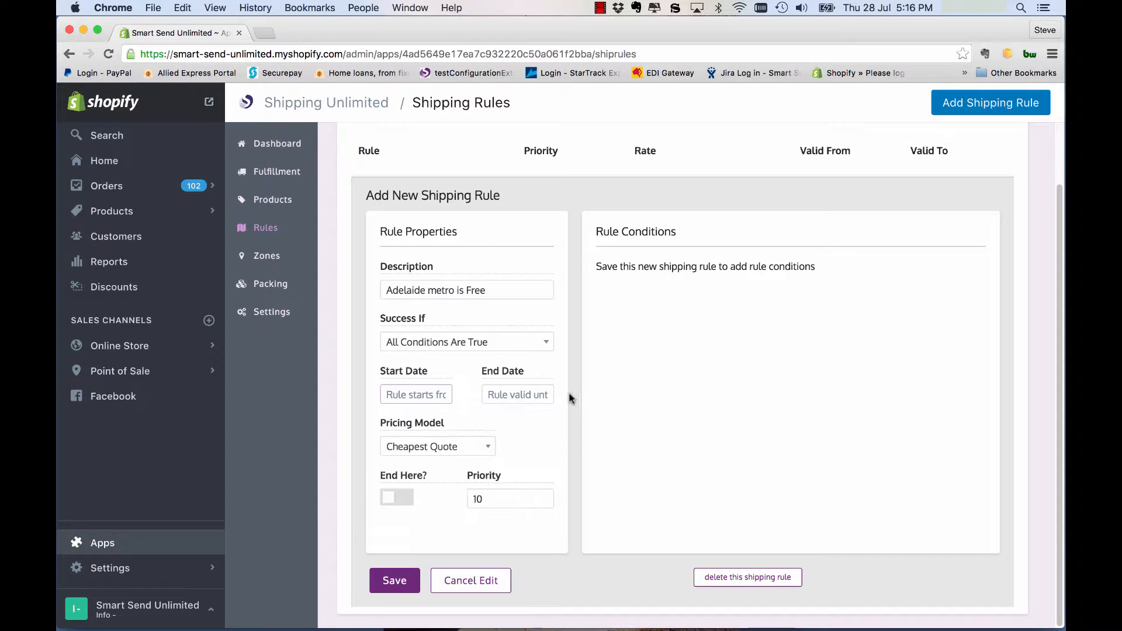
{"action": "left_click", "coordinate": [490, 448]}
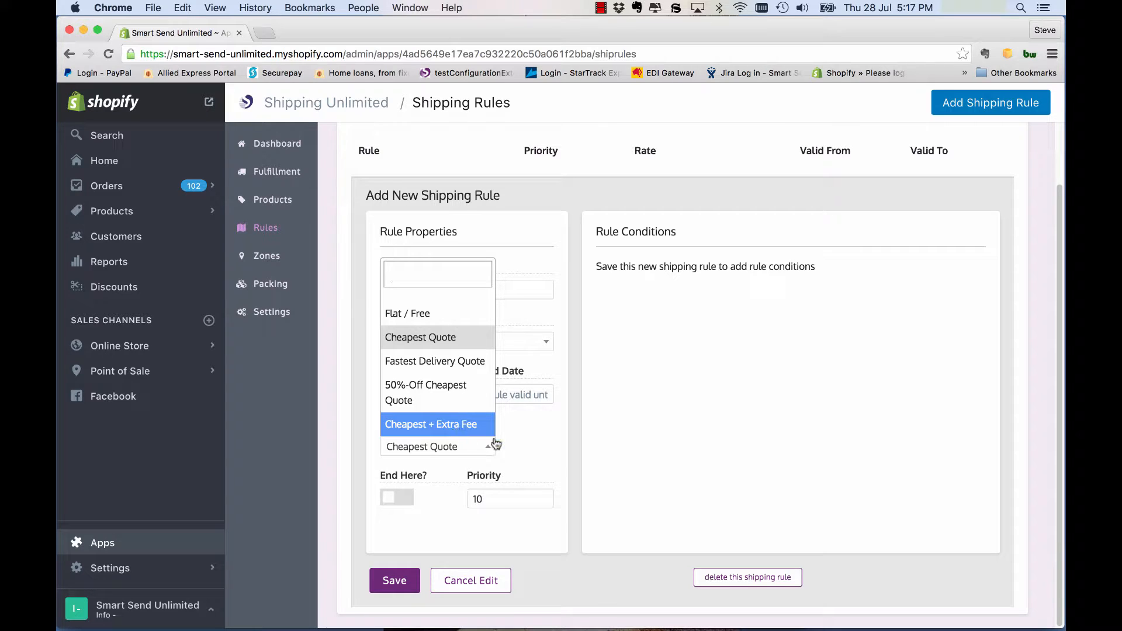
{"action": "left_click", "coordinate": [421, 314]}
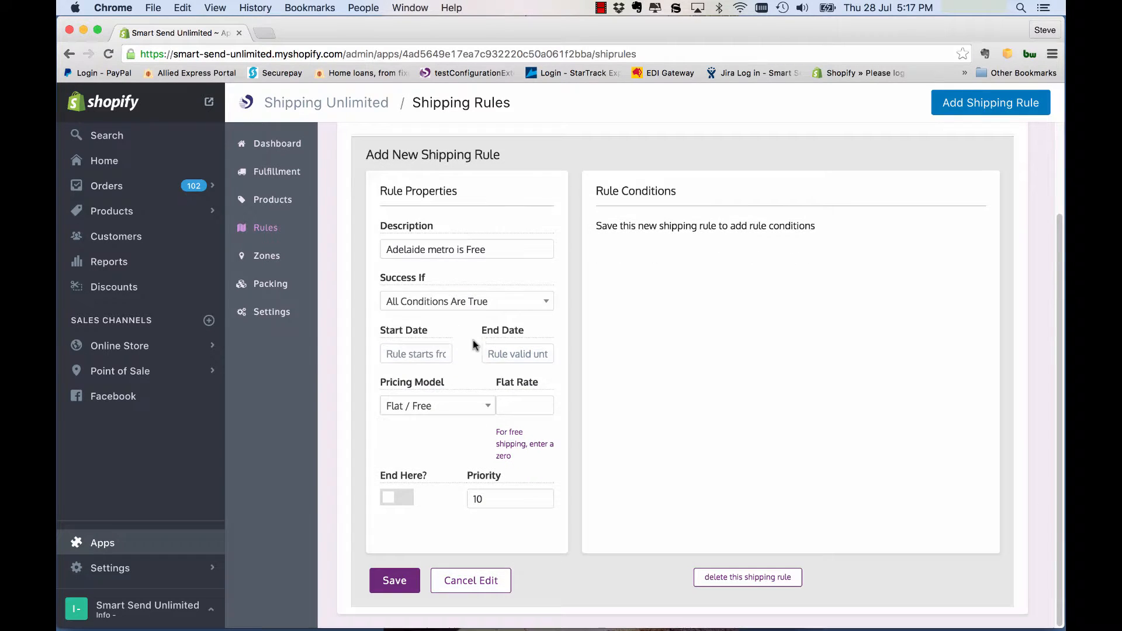
{"action": "left_click", "coordinate": [540, 407]}
{"action": "type", "text": "0"}
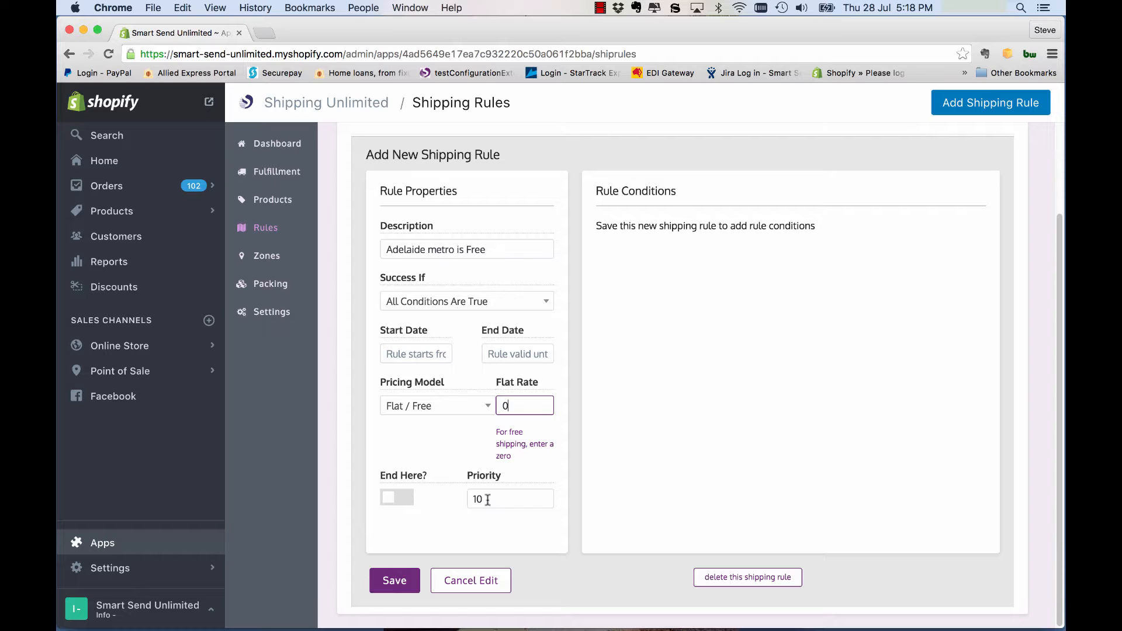
{"action": "left_click_drag", "start_coordinate": [487, 499], "coordinate": [465, 500]}
{"action": "type", "text": "1"}
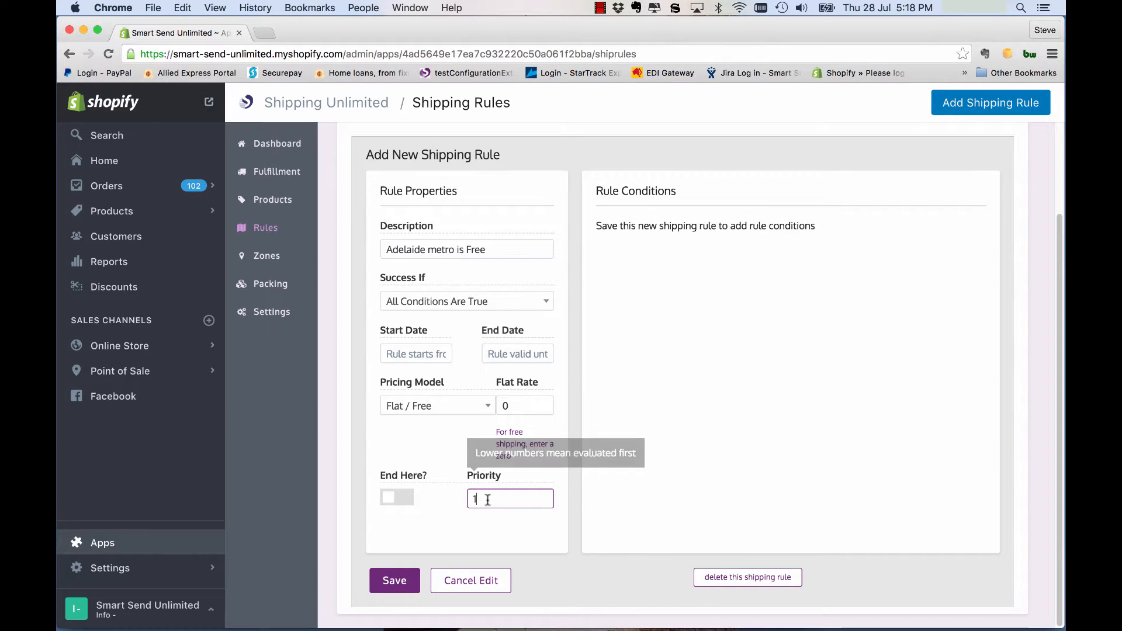
{"action": "left_click", "coordinate": [408, 500]}
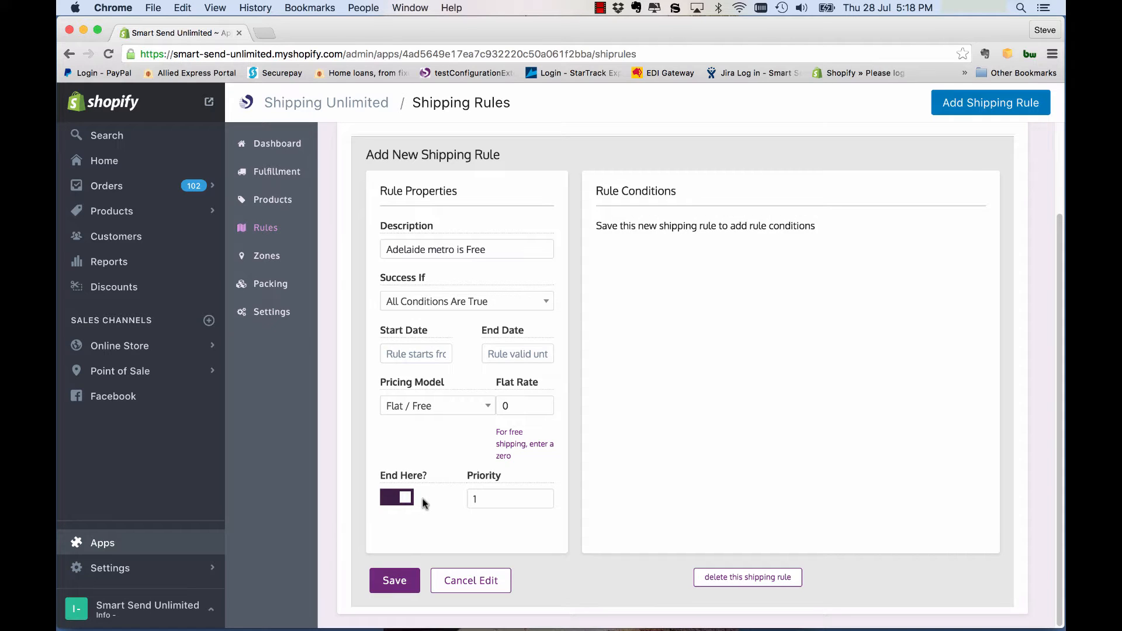
{"action": "left_click", "coordinate": [391, 505]}
{"action": "left_click", "coordinate": [480, 500]}
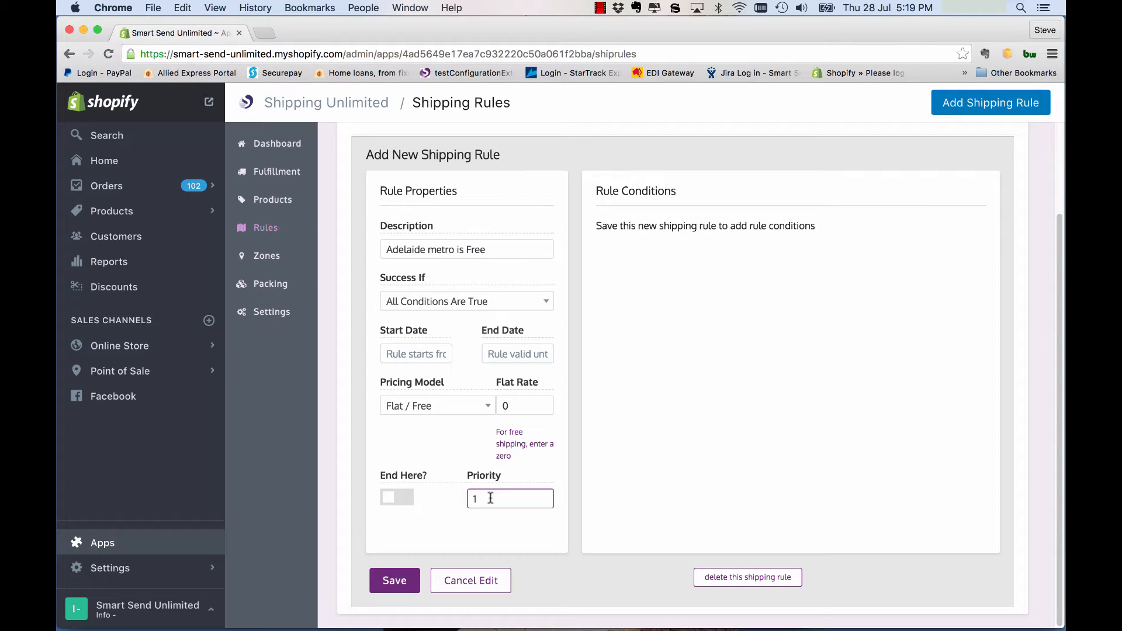
{"action": "type", "text": "0"}
Save the new rule with priority 10 and add a condition that Shipping Zone equals Adelaide metro.
{"action": "left_click", "coordinate": [405, 581]}
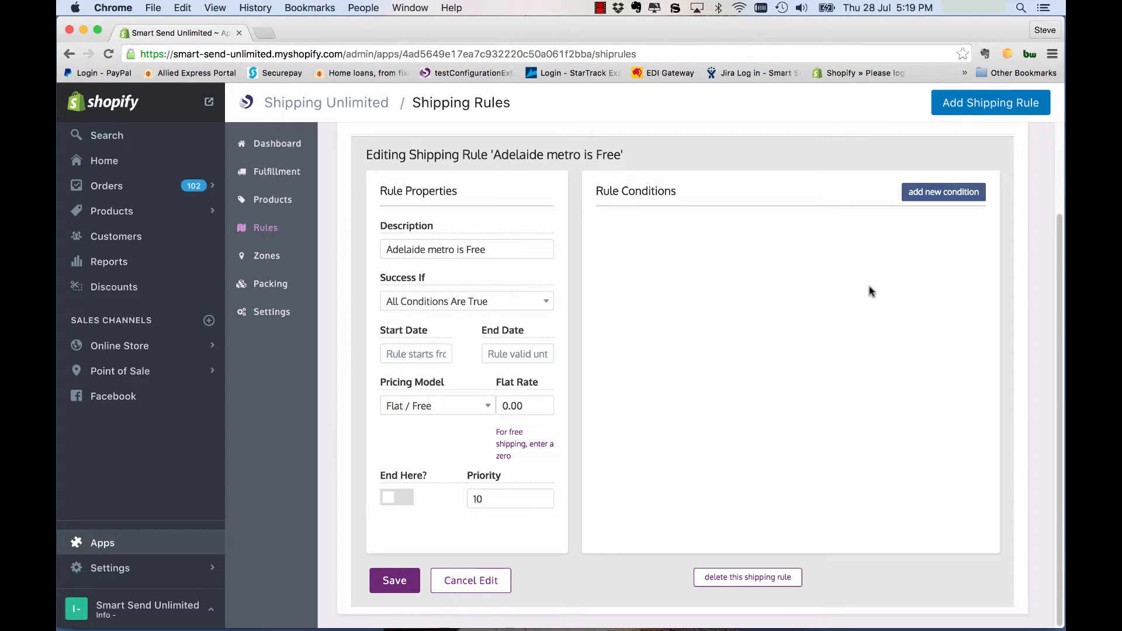
{"action": "left_click", "coordinate": [954, 195]}
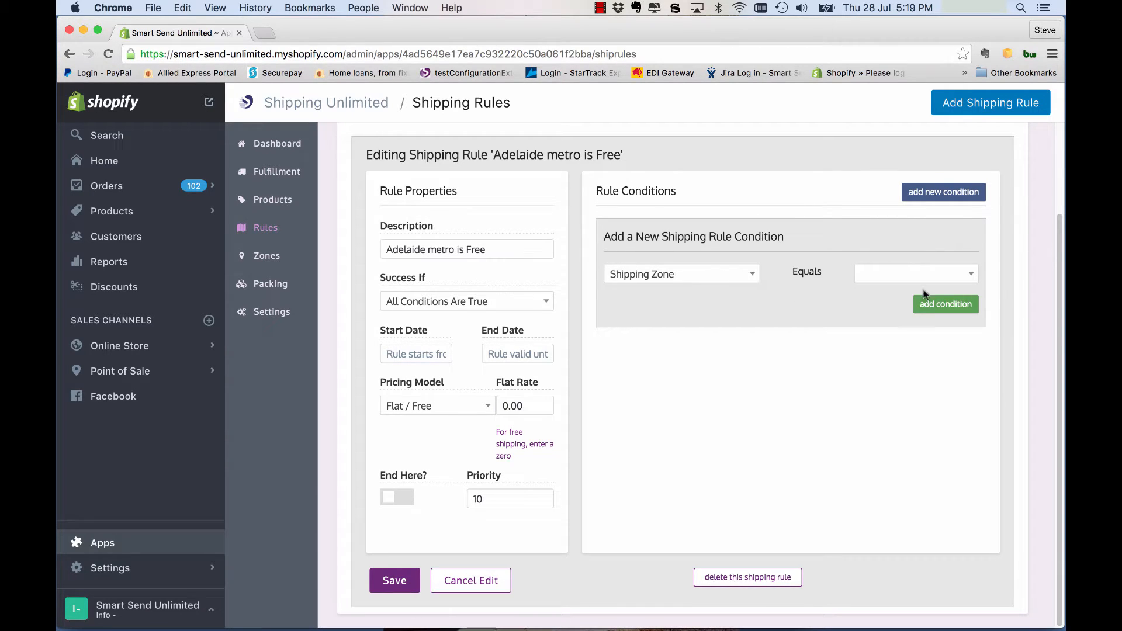
{"action": "left_click", "coordinate": [970, 275]}
{"action": "scroll", "coordinate": [919, 374], "scroll_direction": "down", "scroll_amount": 5}
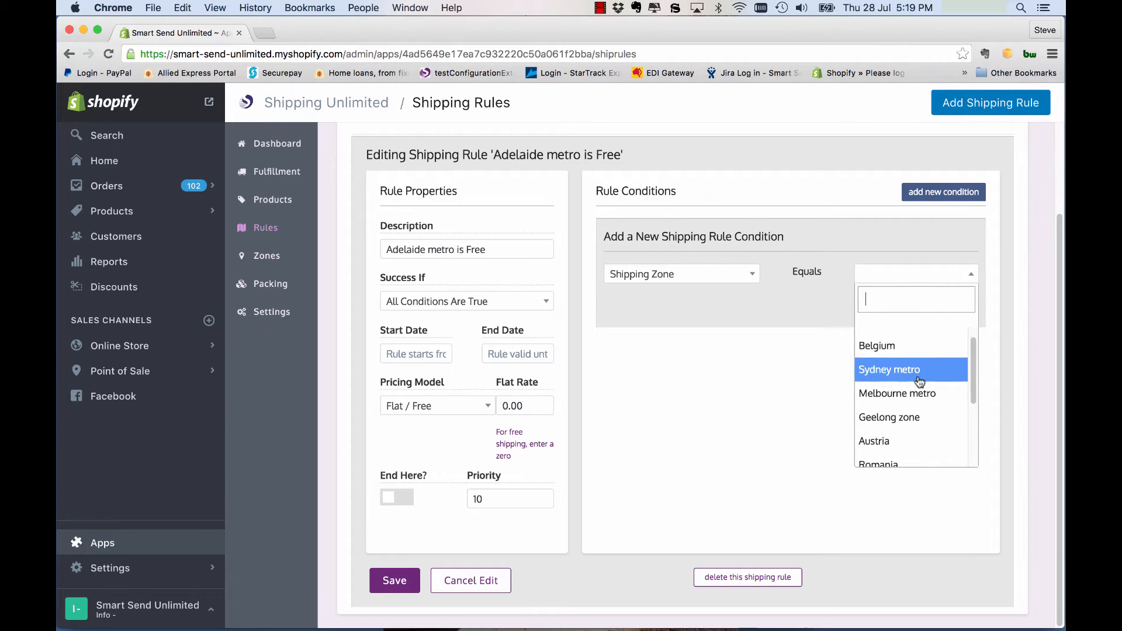
{"action": "left_click", "coordinate": [909, 454]}
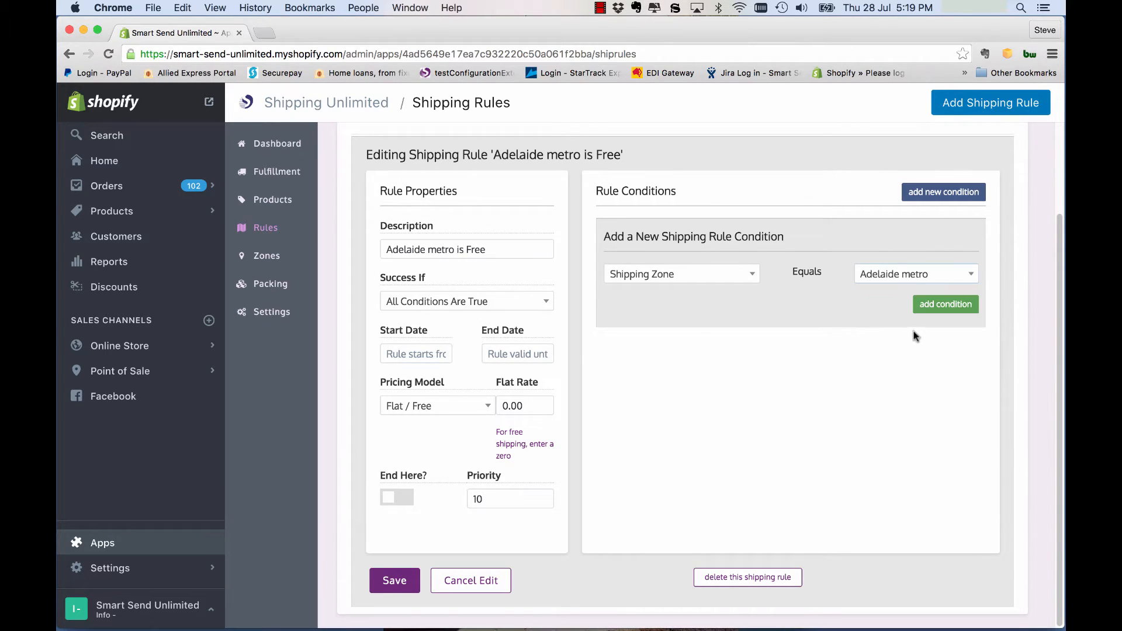
{"action": "left_click", "coordinate": [941, 304]}
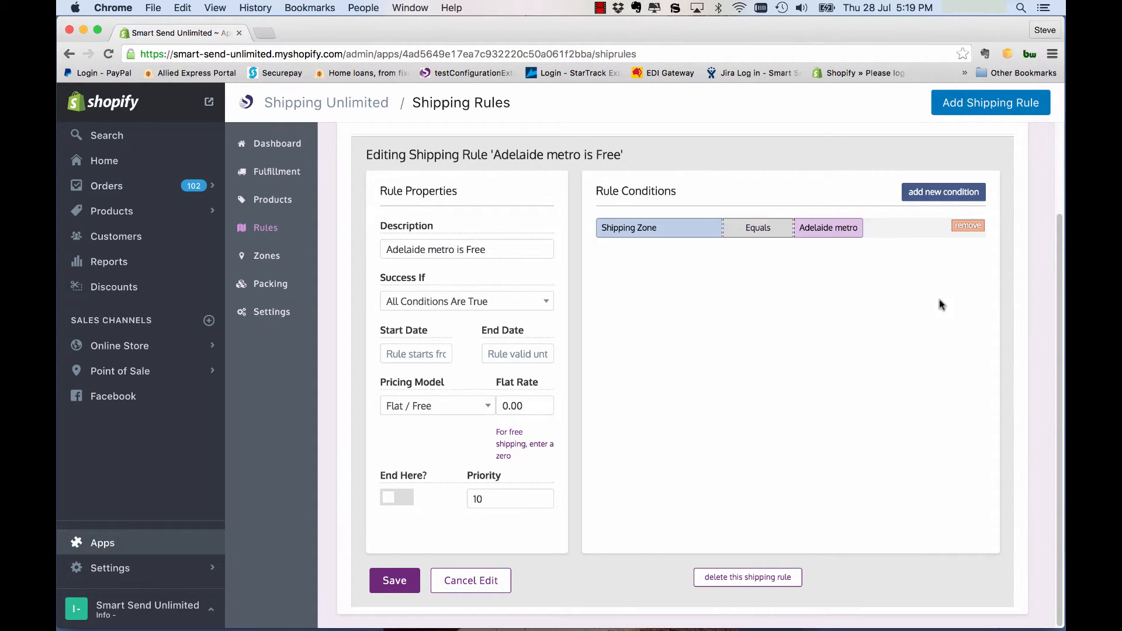
Add a second condition that Cart Total (without shipping) Is Greater Than 100, and save the shipping rule.
{"action": "left_click", "coordinate": [934, 194]}
{"action": "left_click", "coordinate": [737, 273]}
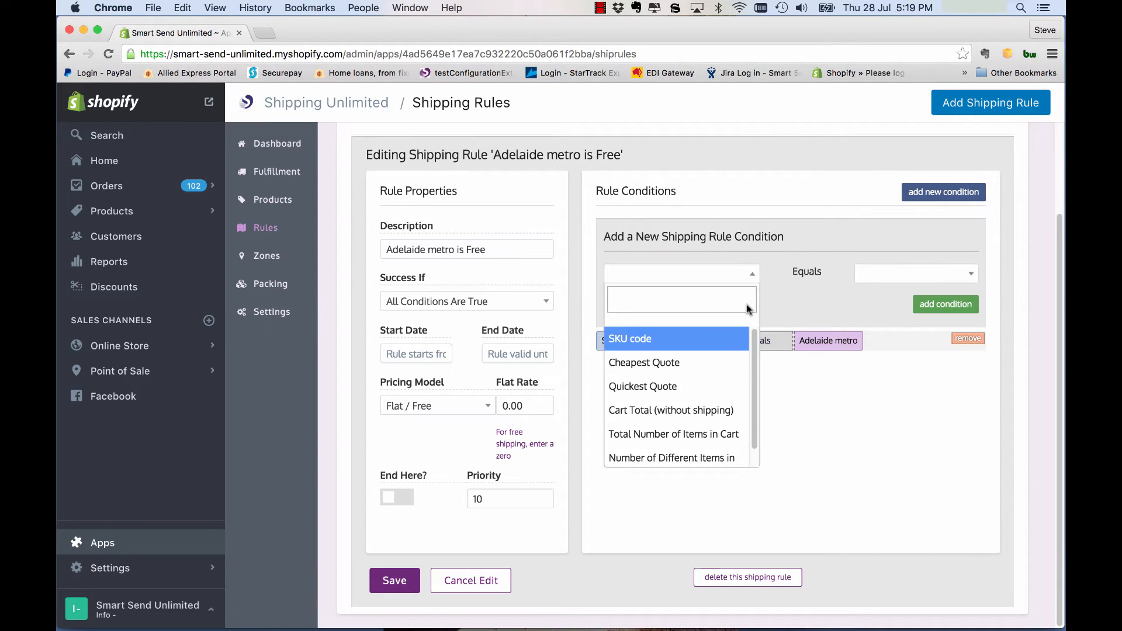
{"action": "scroll", "coordinate": [702, 386], "scroll_direction": "down", "scroll_amount": 1}
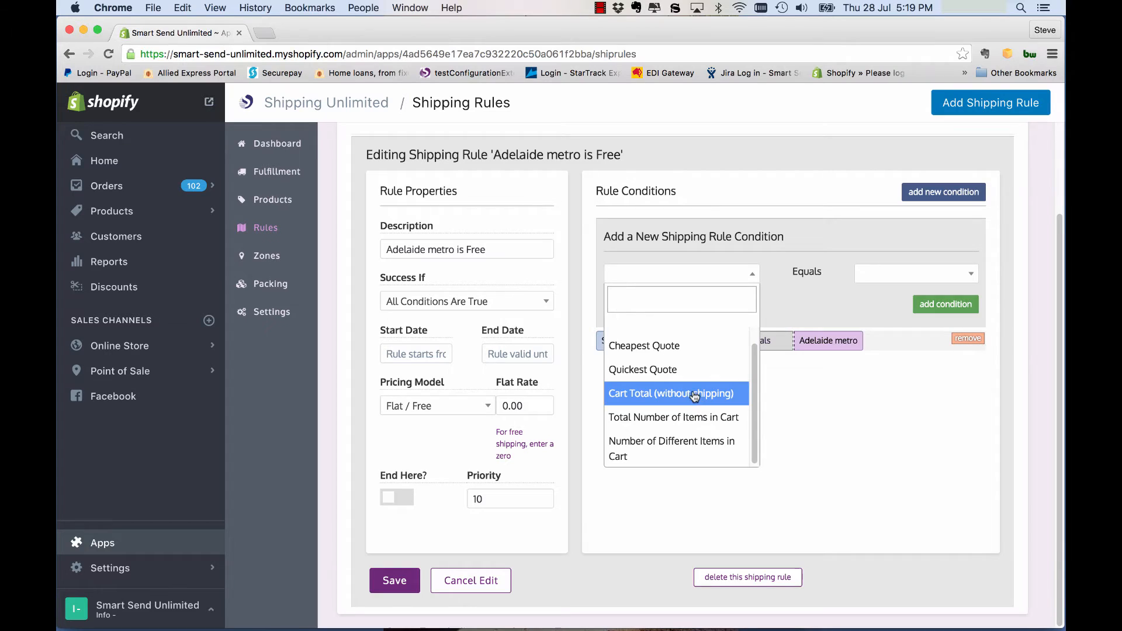
{"action": "left_click", "coordinate": [699, 398]}
{"action": "left_click", "coordinate": [836, 287]}
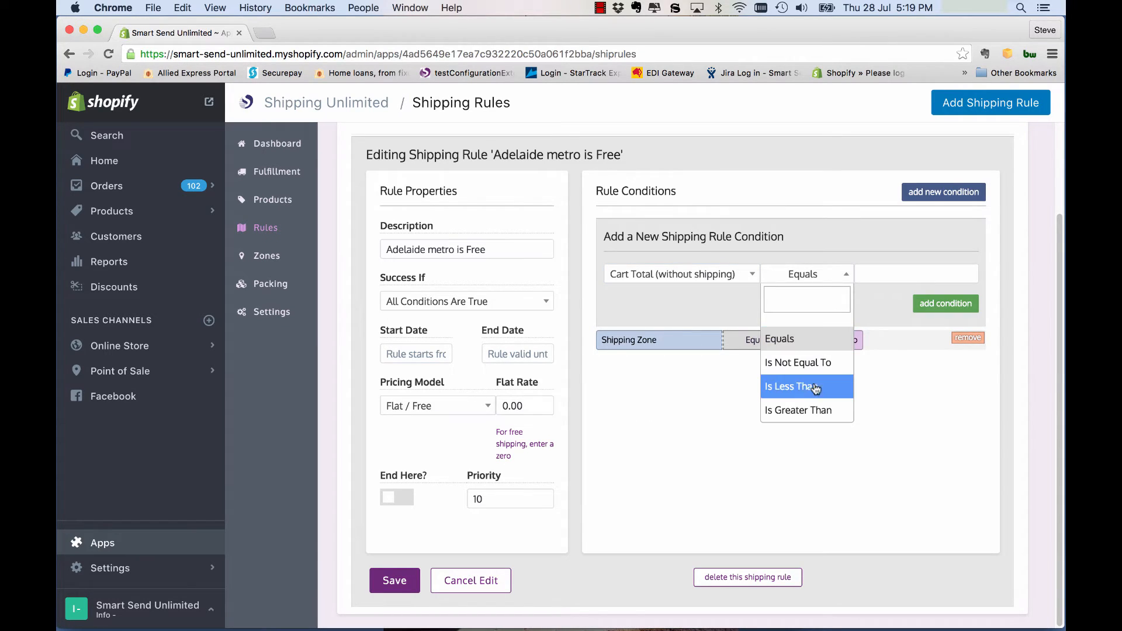
{"action": "left_click", "coordinate": [818, 409]}
{"action": "left_click", "coordinate": [886, 283]}
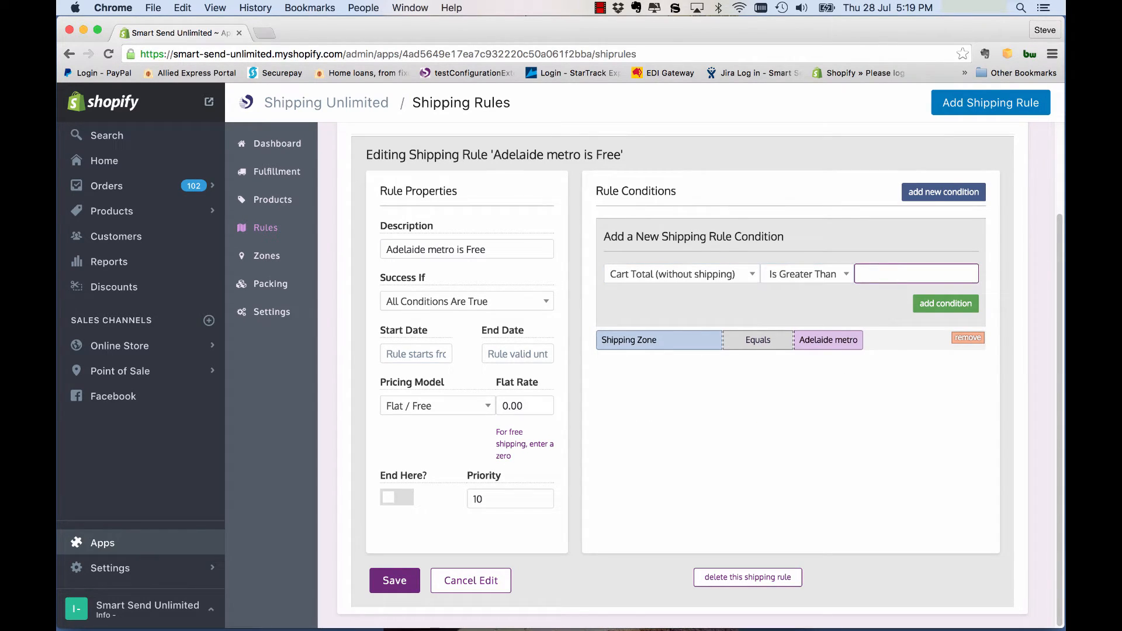
{"action": "type", "text": "100"}
{"action": "left_click", "coordinate": [947, 307]}
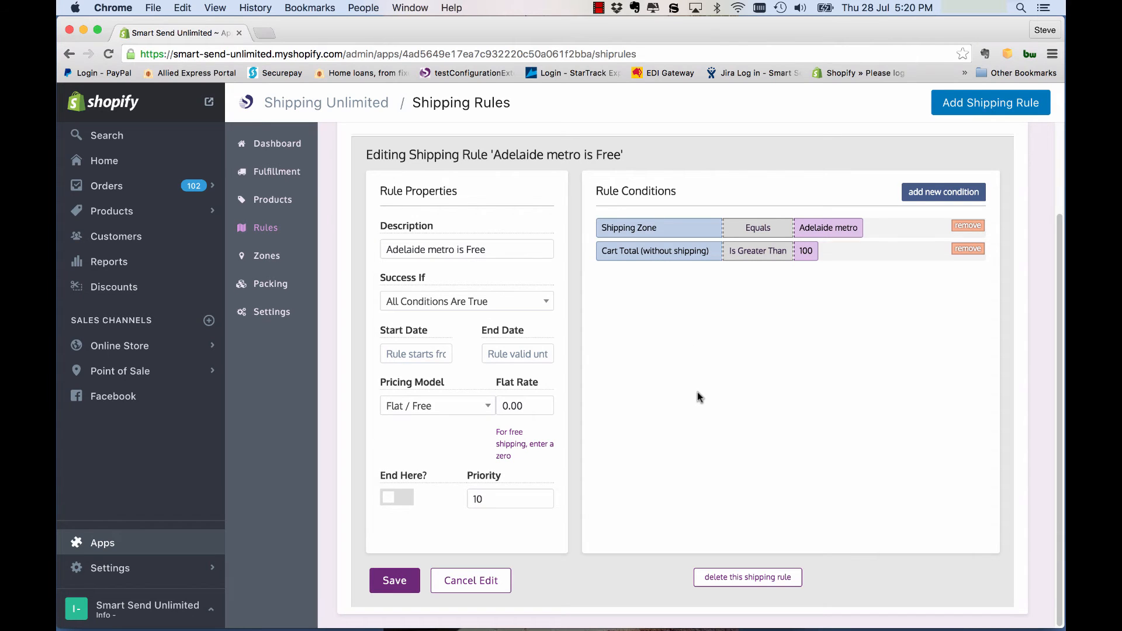
{"action": "left_click", "coordinate": [395, 582]}
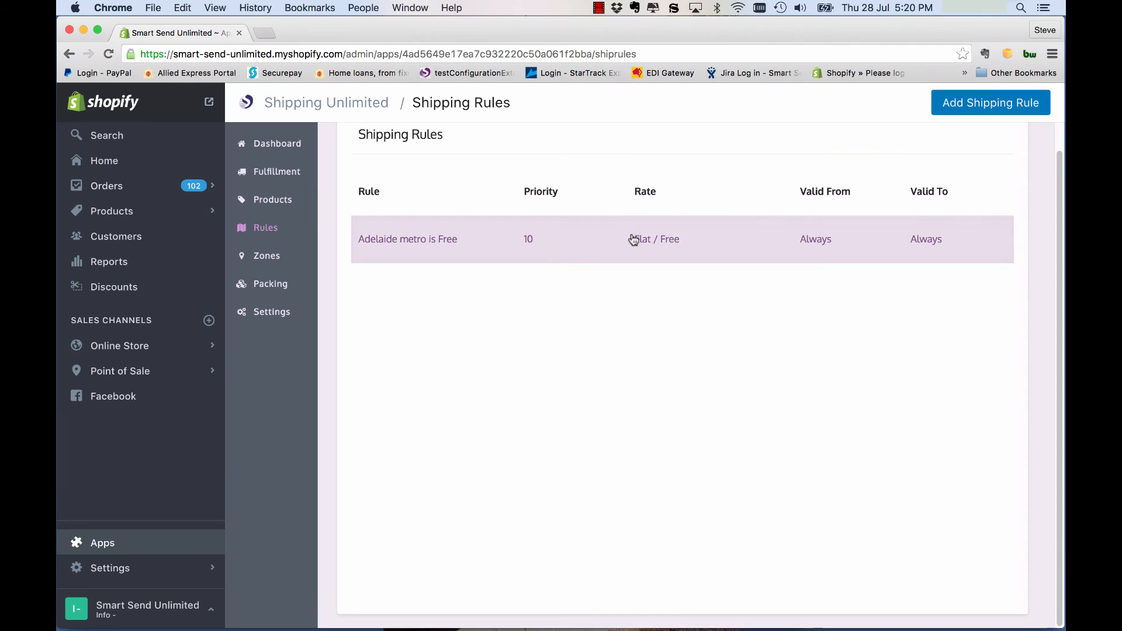